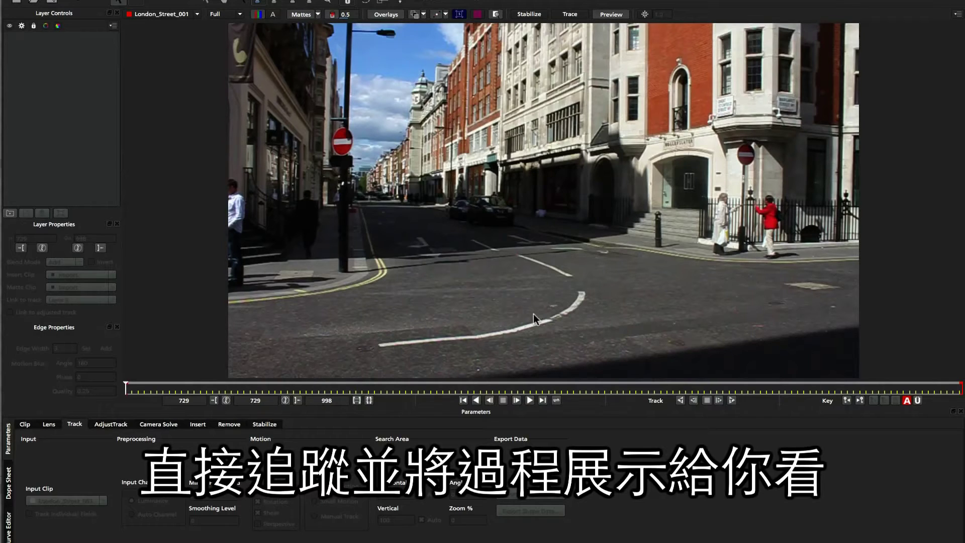
Draw a closed spline around the curved white road markings in the London_Street_001 clip at frame 729
left_click(257, 2)
left_click(622, 264)
left_click(519, 260)
left_click(453, 274)
left_click(386, 299)
left_click(336, 326)
left_click(332, 348)
left_click(384, 361)
left_click(469, 347)
left_click(526, 344)
left_click(701, 304)
left_click(695, 275)
right_click(671, 268)
Enlarge the road spline by moving its upper points toward the far road edge, and adjust its lower-left point
left_click_drag(382, 299, 388, 274)
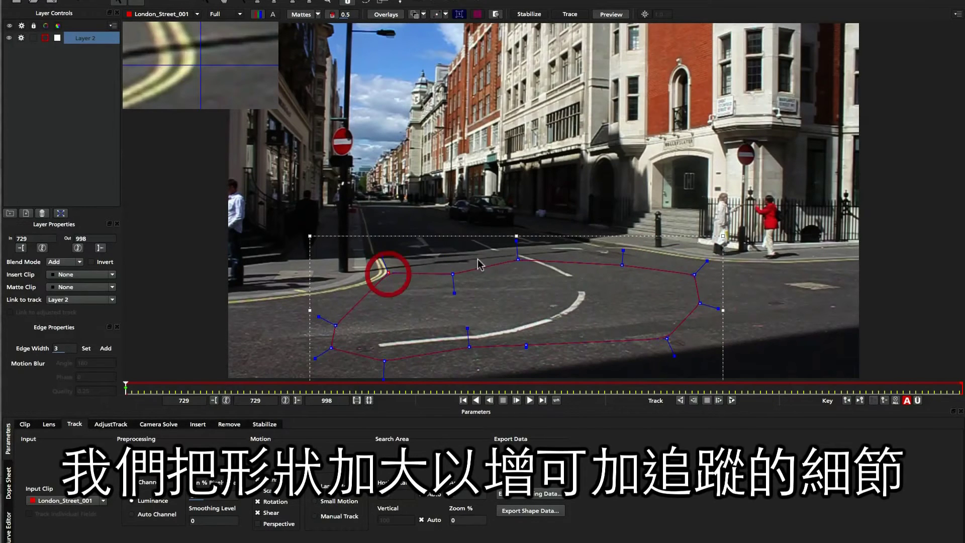
left_click_drag(453, 274, 448, 263)
left_click_drag(519, 260, 519, 253)
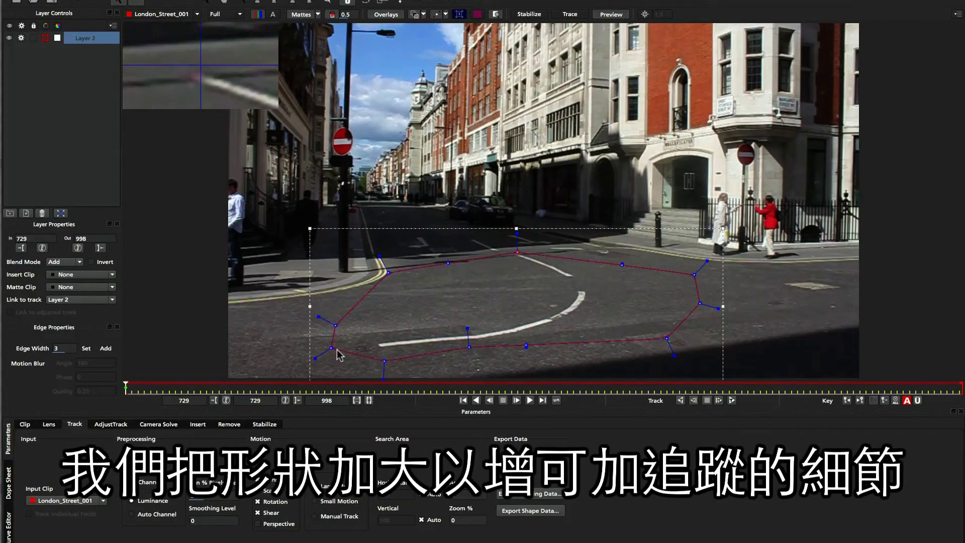
left_click_drag(331, 348, 337, 348)
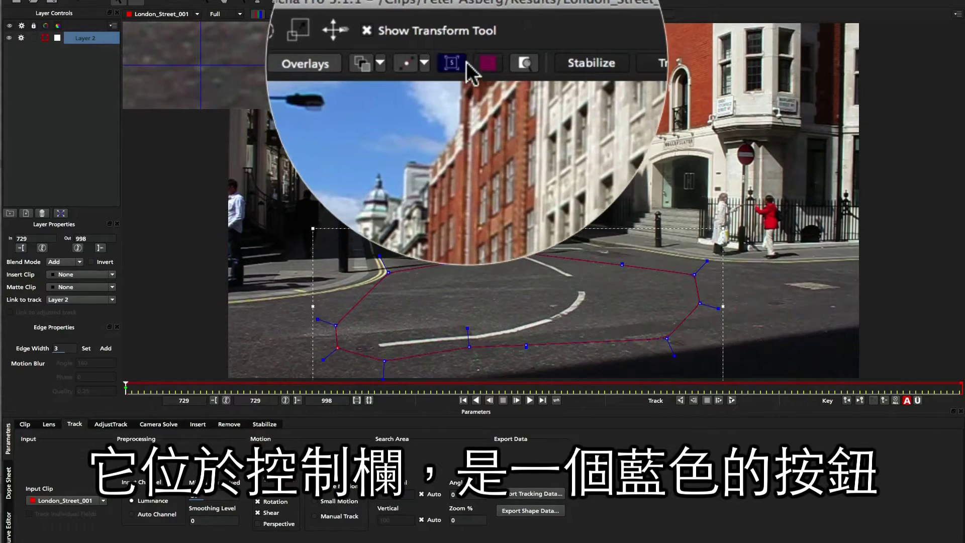
Show the layer's surface and pull its upper corners inward to form a trapezoid following the road's perspective
left_click(459, 15)
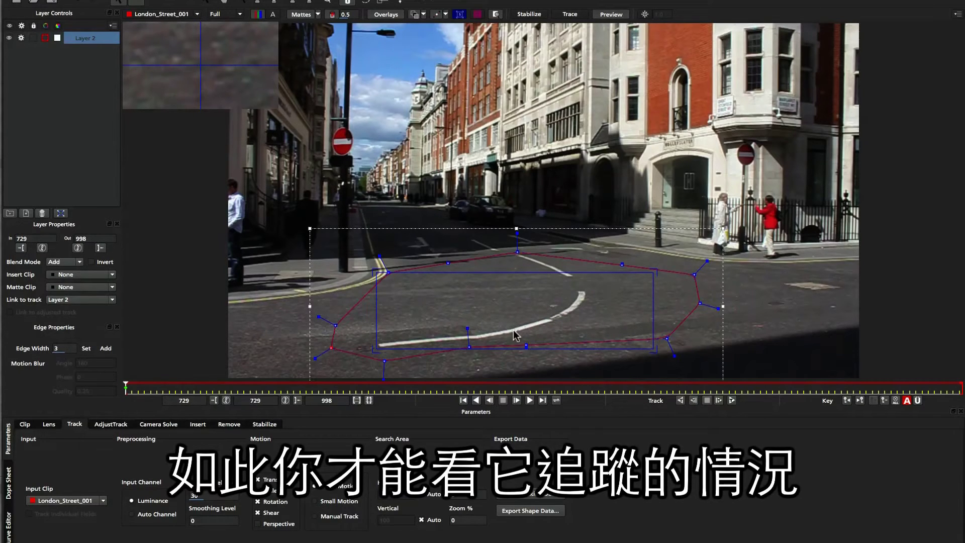
left_click_drag(377, 277, 453, 267)
left_click_drag(656, 272, 585, 263)
left_click_drag(449, 268, 438, 263)
left_click_drag(652, 348, 651, 344)
left_click_drag(585, 262, 586, 263)
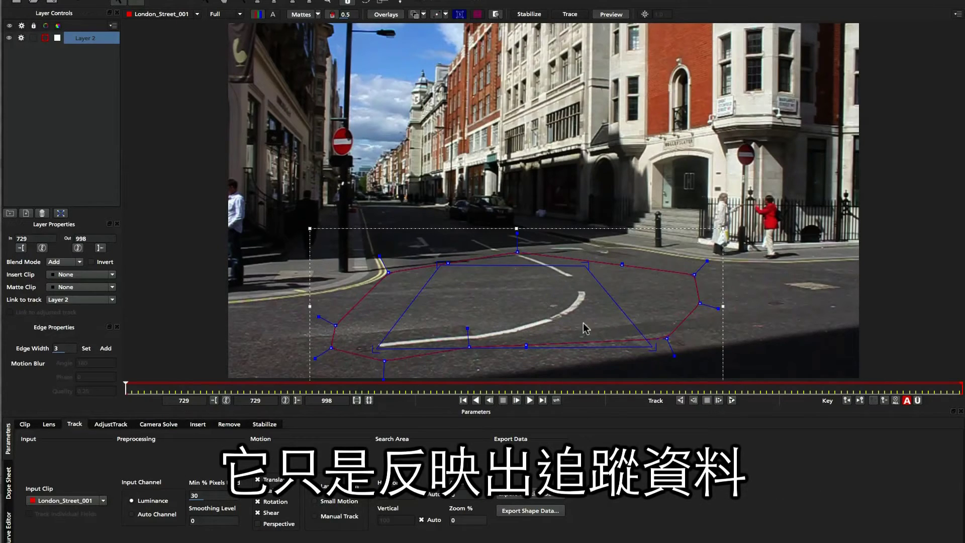
Adjust the surface's bottom, right and left edges to widen the trapezoid across the road
left_click_drag(560, 346, 556, 319)
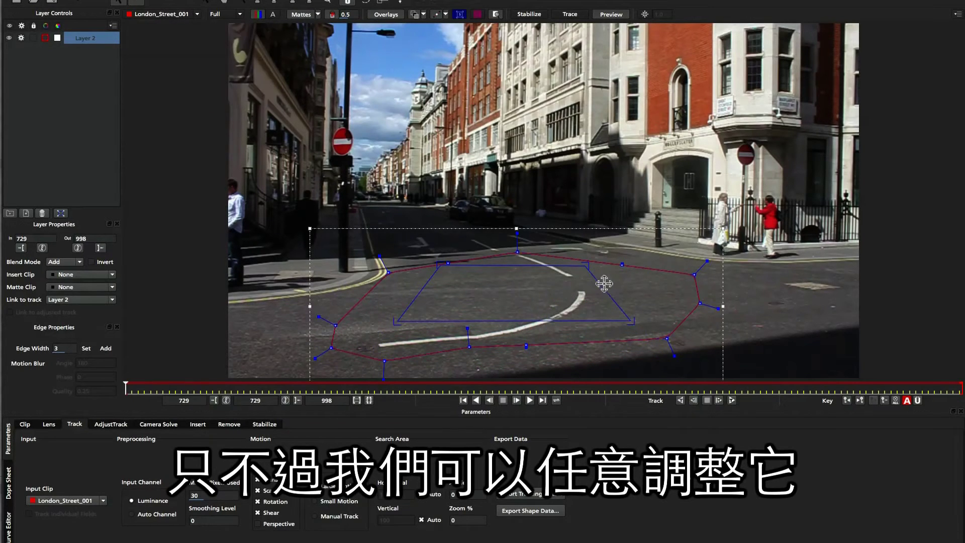
left_click_drag(588, 285, 621, 285)
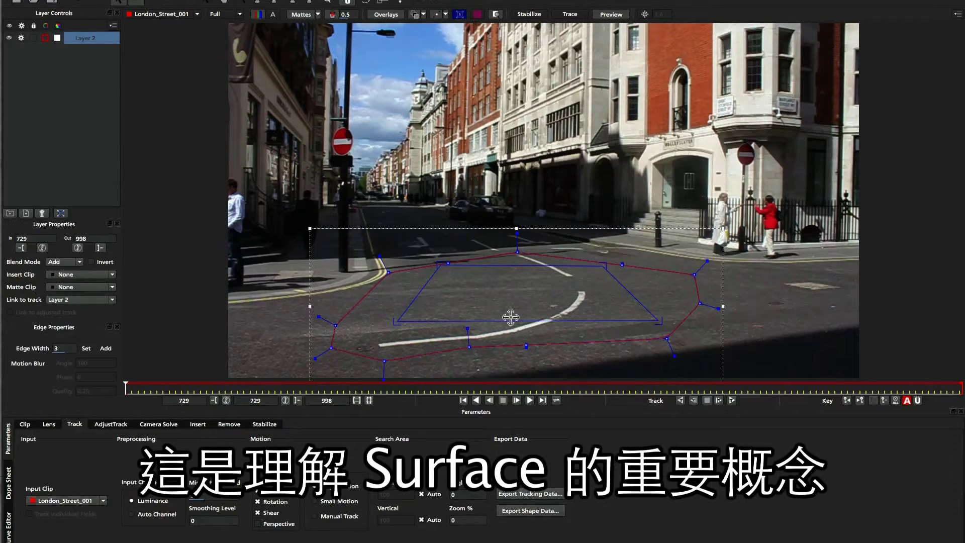
left_click_drag(437, 323, 443, 332)
left_click_drag(414, 298, 405, 300)
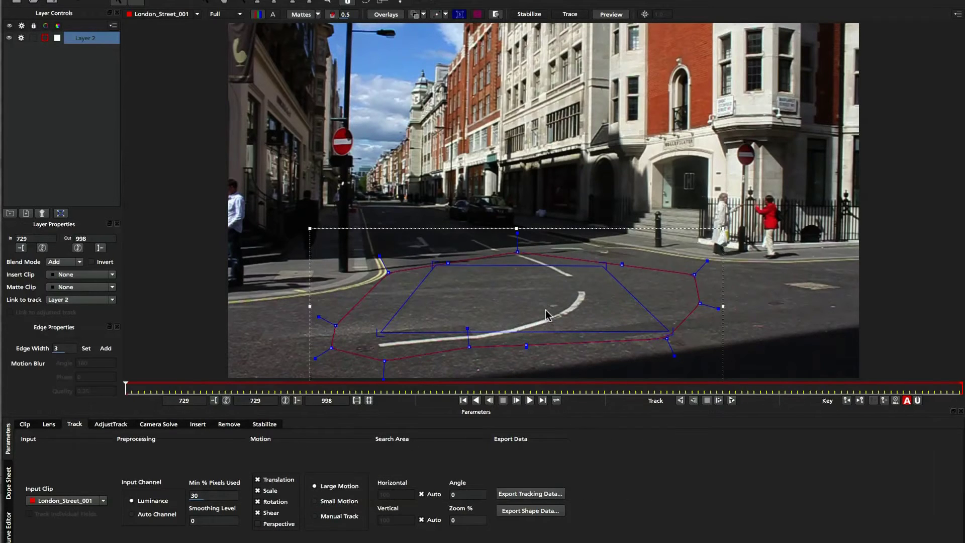
Enable Perspective motion, track the road layer forward, and scrub through the tracked frames to check the spline and surface
left_click(275, 524)
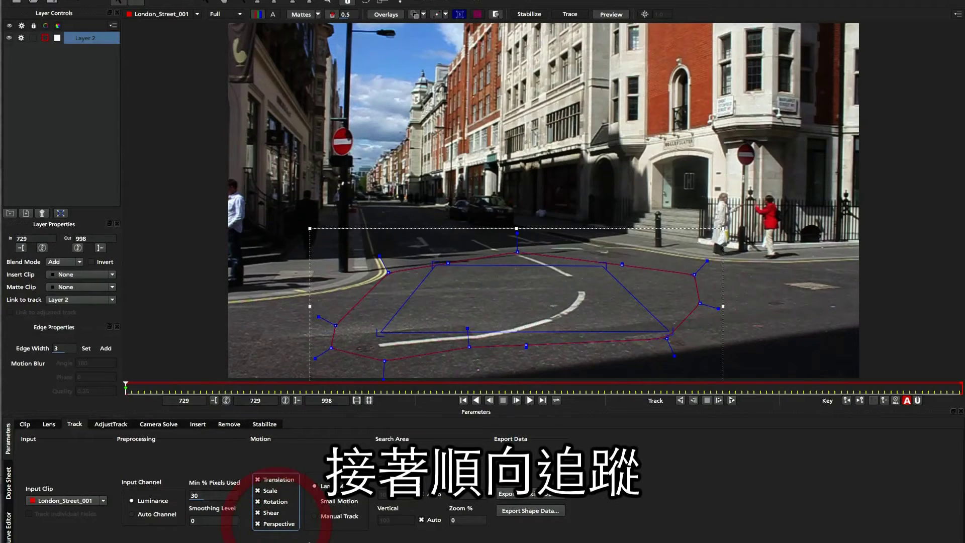
left_click(732, 401)
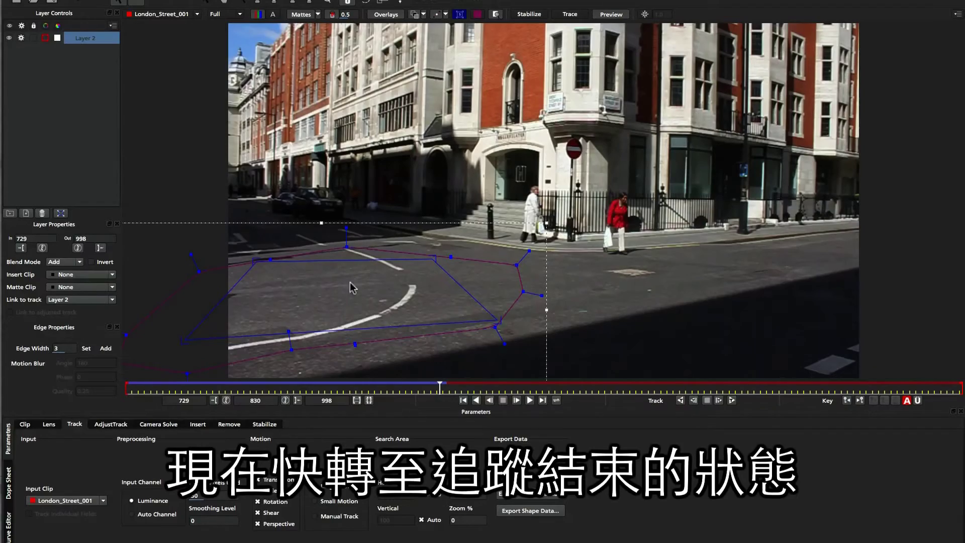
left_click_drag(439, 387, 332, 392)
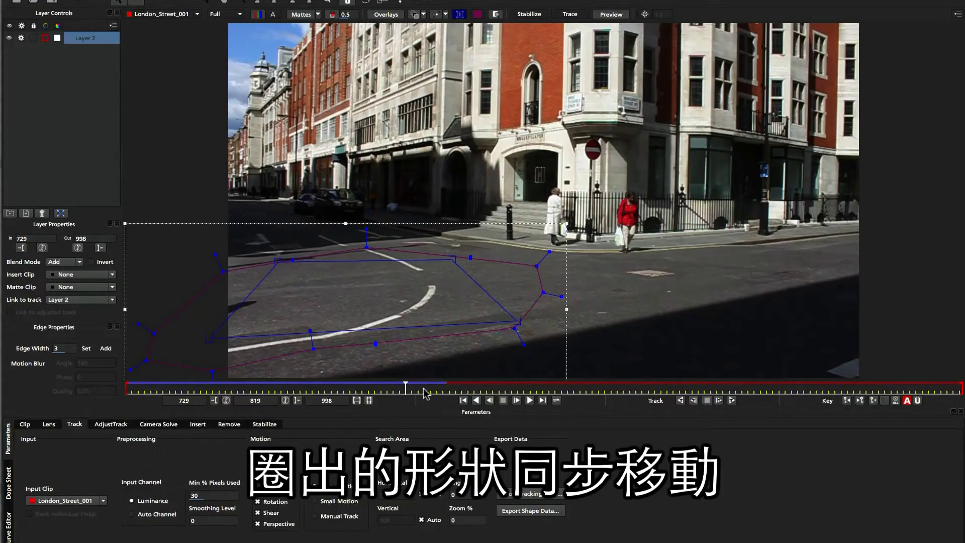
left_click_drag(406, 387, 426, 398)
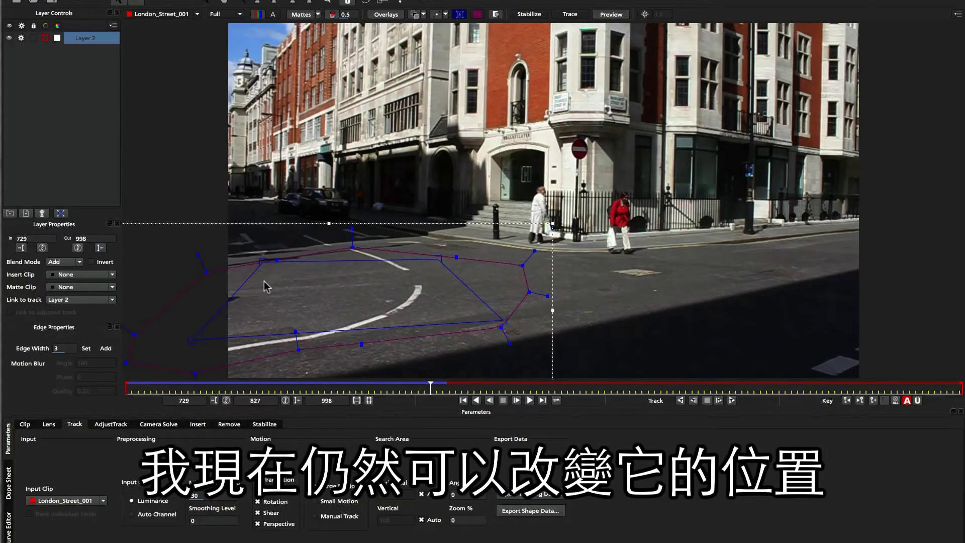
Reposition all four surface corners on the road at frame 827, placing the lower-left corner below the curved white line
left_click_drag(260, 260, 232, 272)
left_click_drag(441, 259, 410, 246)
left_click_drag(498, 317, 518, 305)
left_click_drag(191, 341, 285, 372)
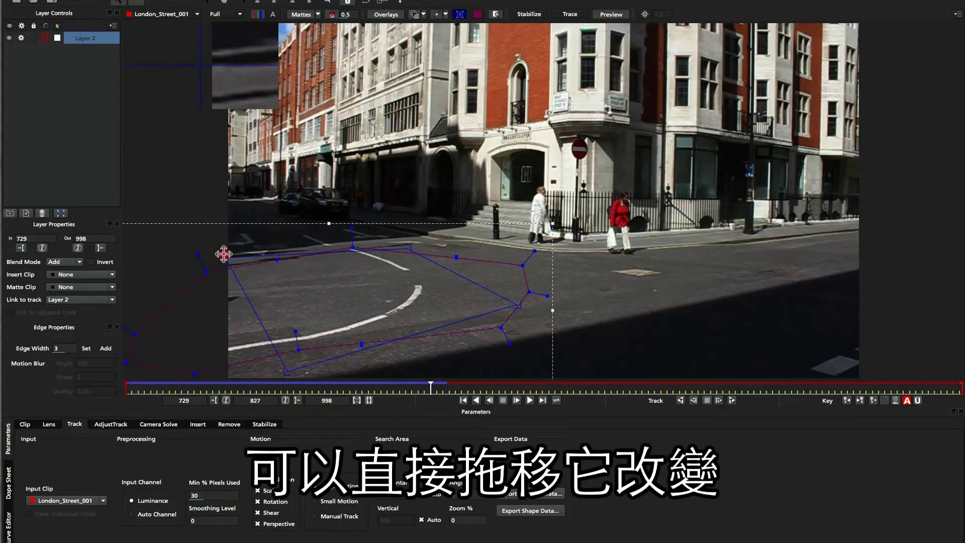
left_click_drag(405, 251, 408, 245)
left_click_drag(510, 304, 514, 302)
left_click_drag(285, 372, 282, 363)
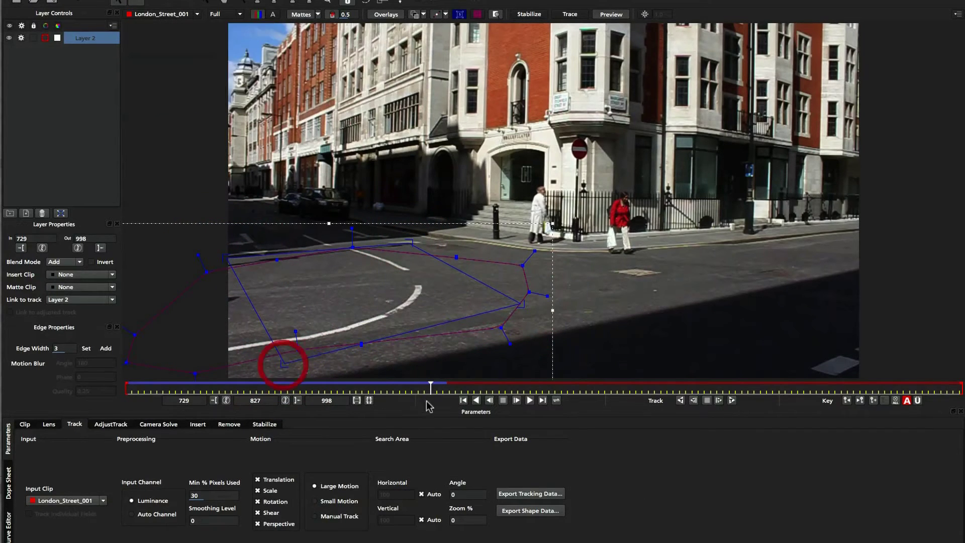
Return to frame 729 and fine-tune the surface's upper-right and lower-left corners
mouse_move(429, 388)
left_mouse_down()
mouse_move(212, 386)
mouse_move(436, 371)
mouse_move(85, 393)
mouse_move(410, 388)
mouse_move(91, 401)
mouse_move(402, 387)
mouse_move(109, 407)
mouse_move(450, 389)
mouse_move(132, 391)
mouse_move(379, 373)
mouse_move(139, 394)
mouse_move(381, 348)
mouse_move(119, 372)
left_mouse_up()
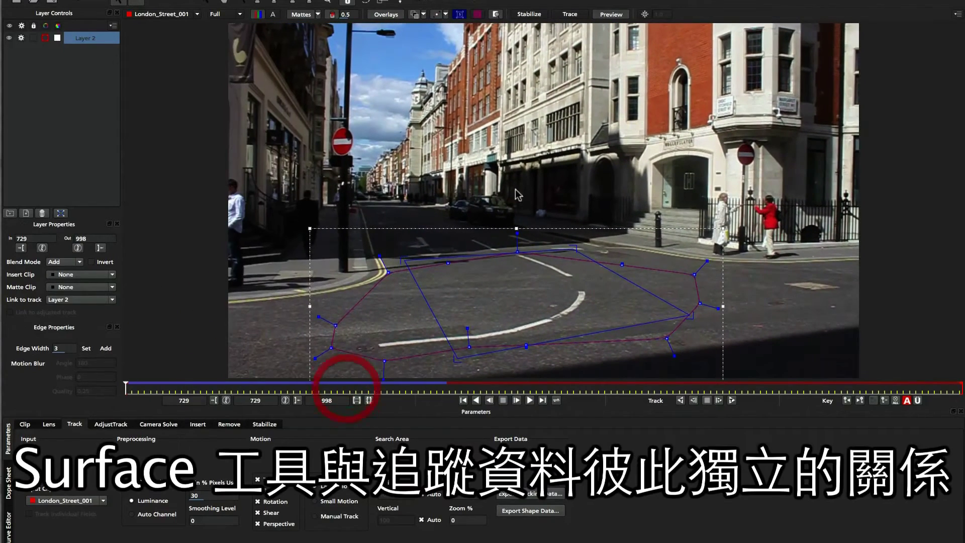
left_click_drag(573, 248, 573, 250)
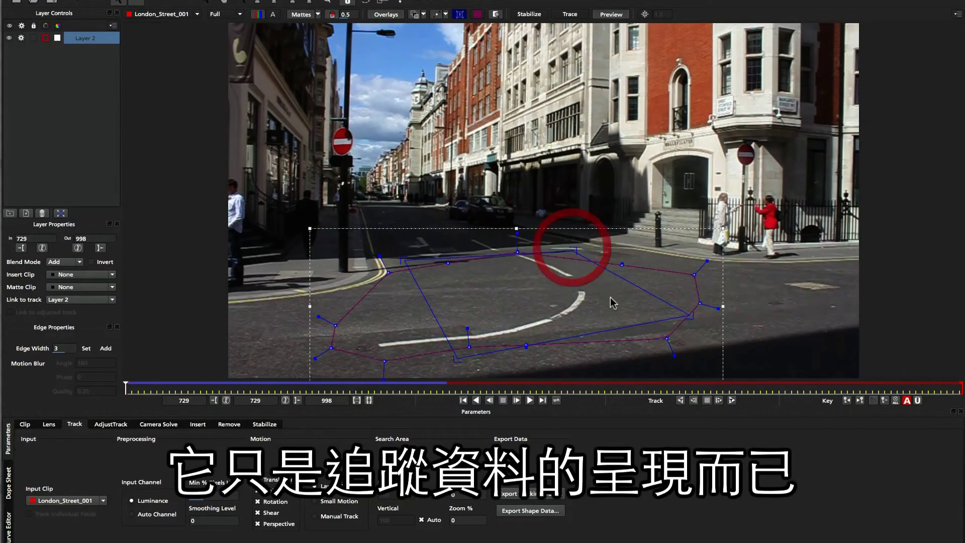
left_click_drag(461, 359, 457, 351)
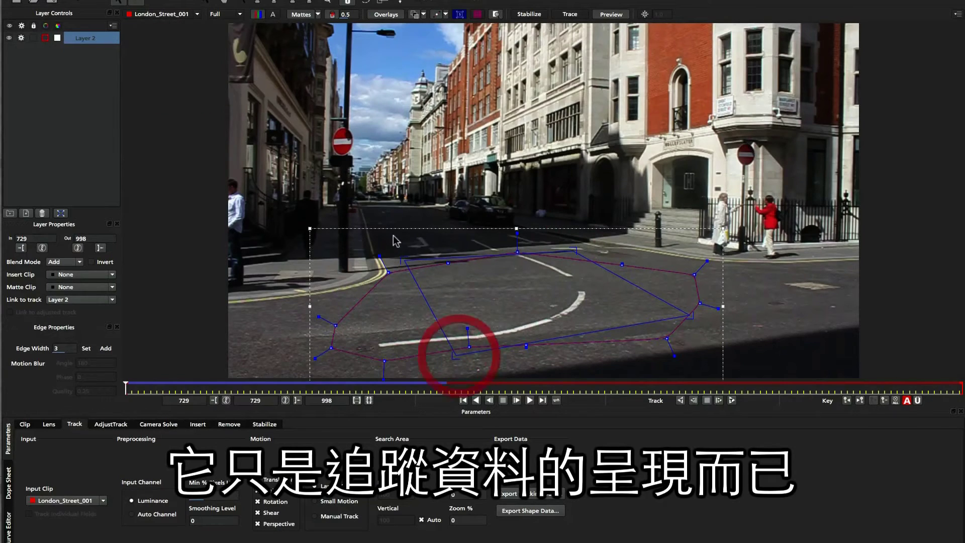
left_click_drag(575, 249, 574, 248)
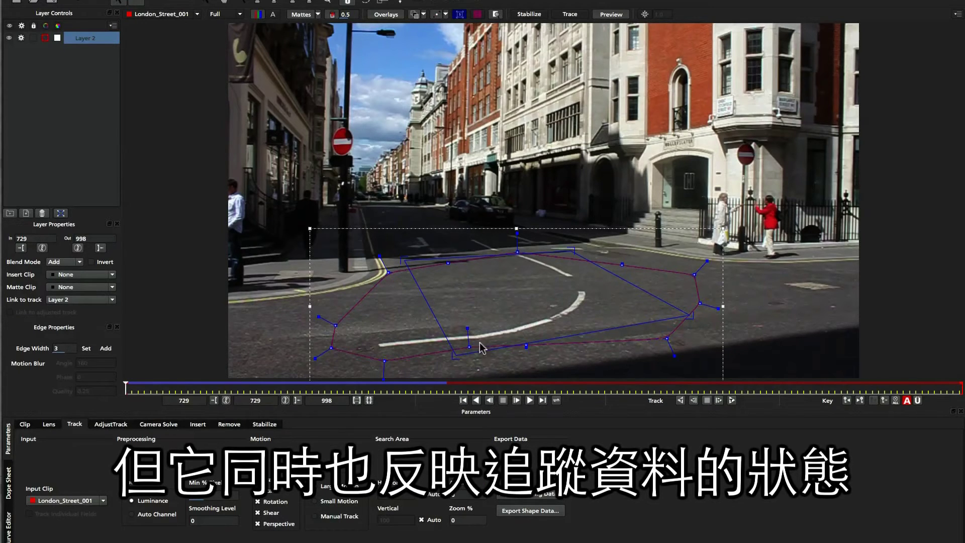
Widen the surface by moving its left edge toward the double yellow line, and undo the extra adjustment that follows
left_click_drag(415, 304, 379, 323)
left_click(547, 299)
mouse_move(417, 234)
left_mouse_down()
mouse_move(553, 215)
mouse_move(332, 261)
mouse_move(595, 217)
mouse_move(319, 254)
mouse_move(523, 185)
mouse_move(426, 269)
mouse_move(350, 252)
mouse_move(592, 208)
mouse_move(354, 287)
mouse_move(694, 236)
mouse_move(316, 252)
mouse_move(545, 216)
mouse_move(321, 210)
mouse_move(572, 241)
mouse_move(286, 310)
mouse_move(481, 289)
mouse_move(466, 233)
mouse_move(370, 233)
mouse_move(434, 295)
left_mouse_up()
key("super+z")
At frame 729, move the spline across the road toward the right sidewalk, and enlarge the surface independently of it
mouse_move(126, 394)
left_mouse_down()
mouse_move(435, 376)
mouse_move(115, 389)
left_mouse_up()
left_click(364, 365)
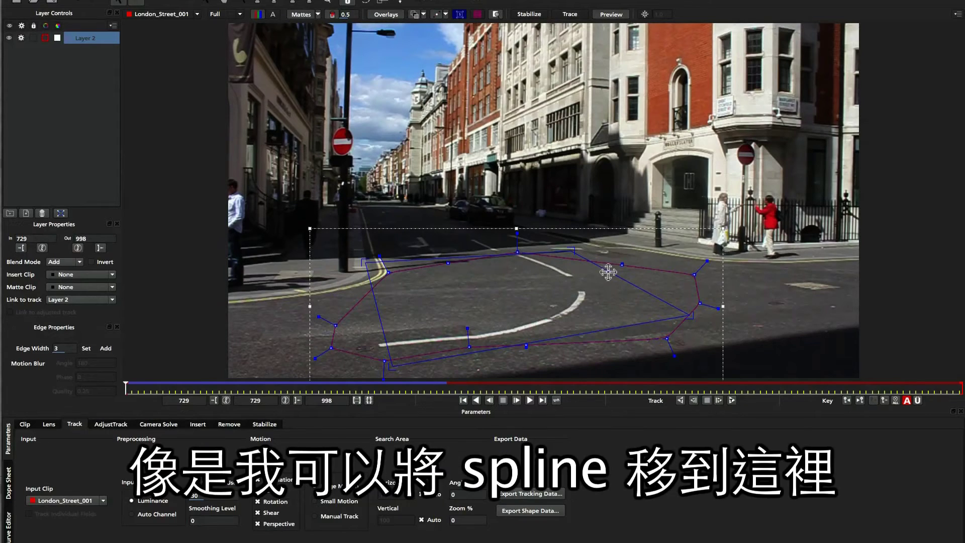
left_click_drag(565, 232, 777, 244)
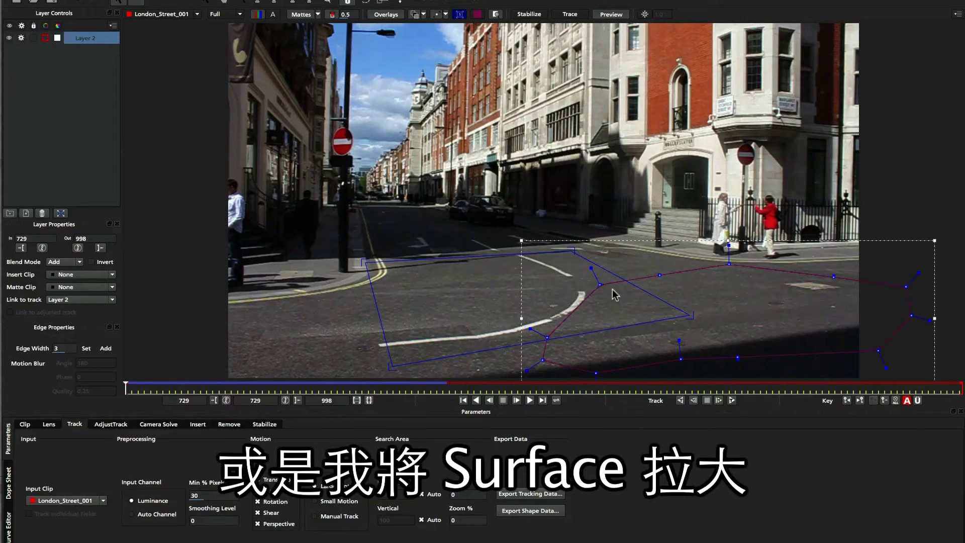
left_click_drag(591, 259, 632, 278)
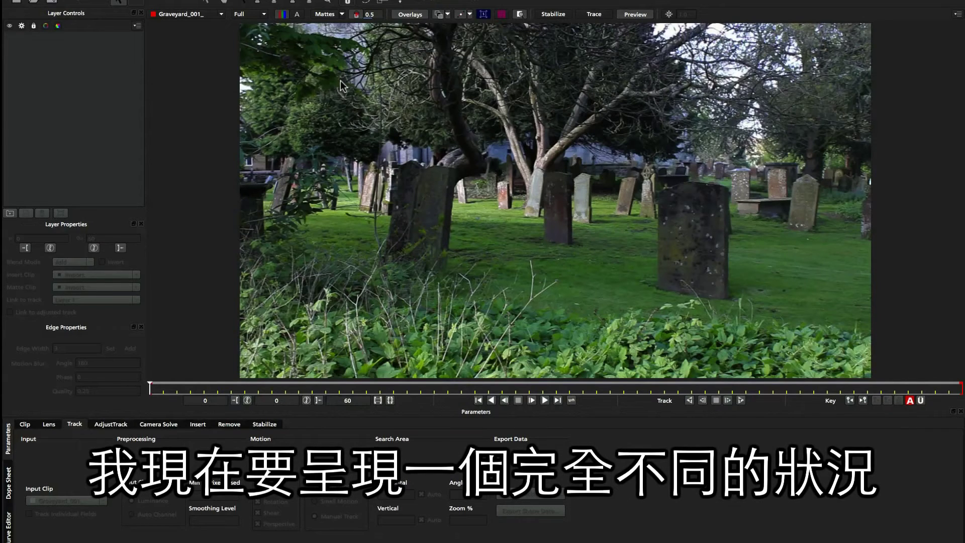
Draw a closed spline around the large dark gravestone on the right of the Graveyard_001_ clip at frame 0
left_click(313, 304)
mouse_move(149, 388)
left_mouse_down()
mouse_move(696, 388)
mouse_move(123, 388)
mouse_move(153, 385)
left_mouse_up()
left_click(259, 3)
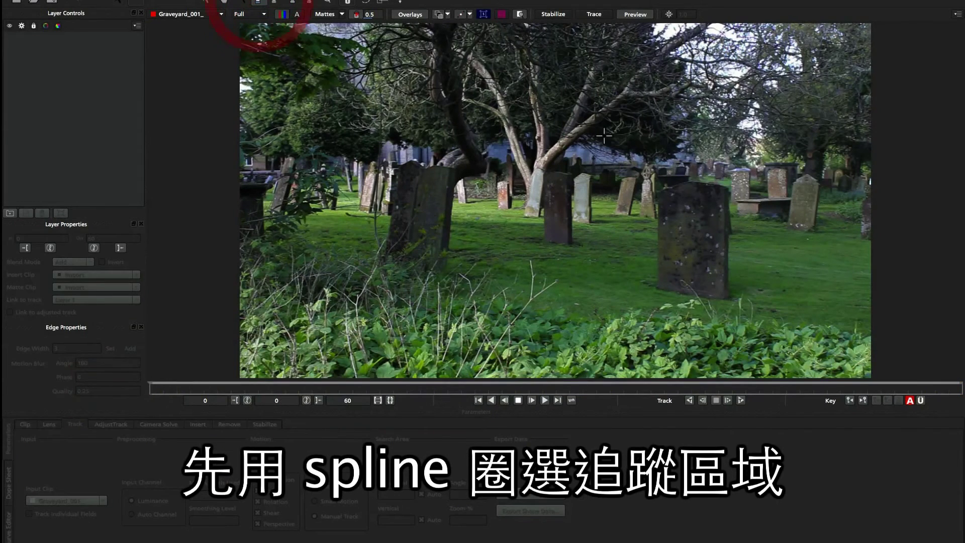
left_click(723, 183)
left_click(679, 178)
left_click(656, 188)
left_click(653, 291)
left_click(728, 301)
left_click(730, 221)
right_click(730, 222)
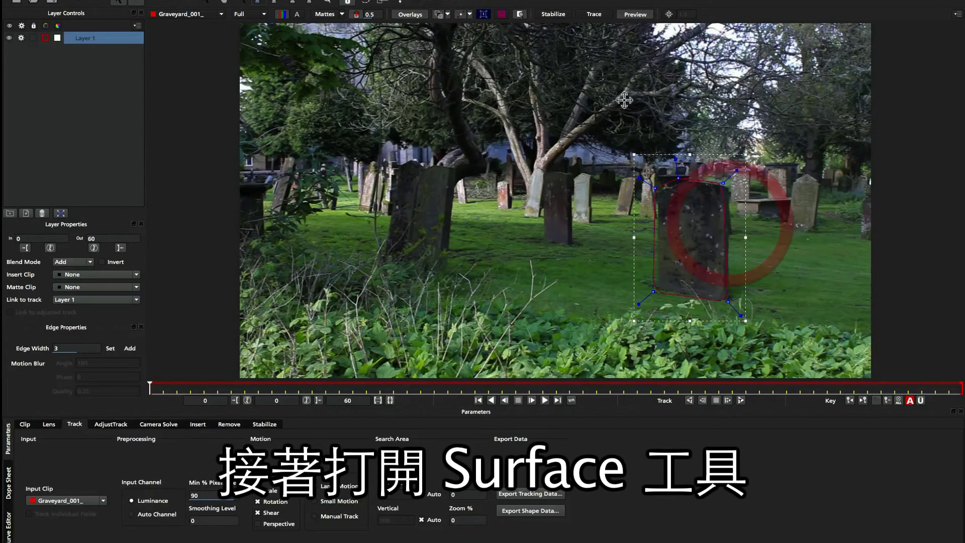
Show the layer's surface and fit its four corners to the corners of the gravestone
left_click(485, 14)
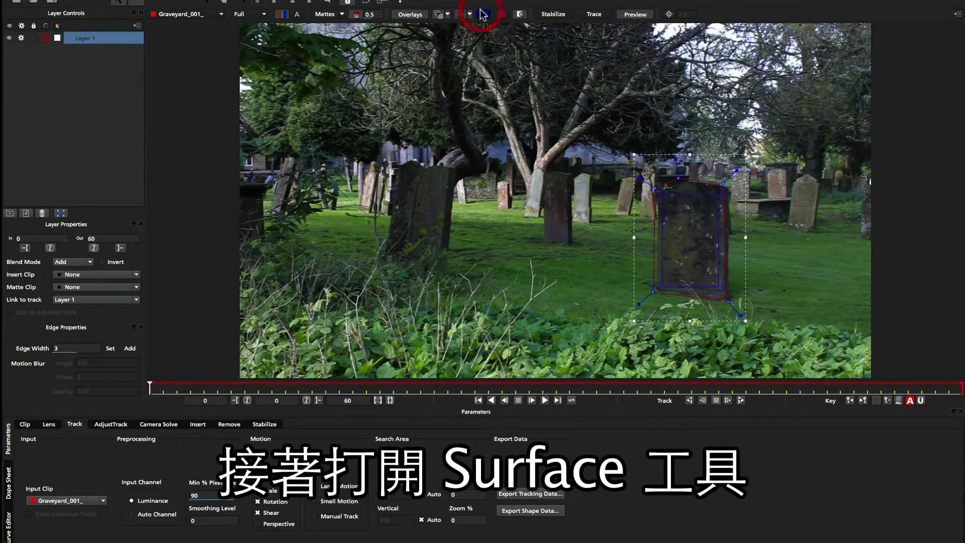
left_click_drag(664, 195, 658, 193)
left_click_drag(720, 194, 727, 189)
mouse_move(723, 298)
left_mouse_down()
mouse_move(715, 285)
mouse_move(719, 297)
left_mouse_up()
left_click_drag(660, 289, 654, 290)
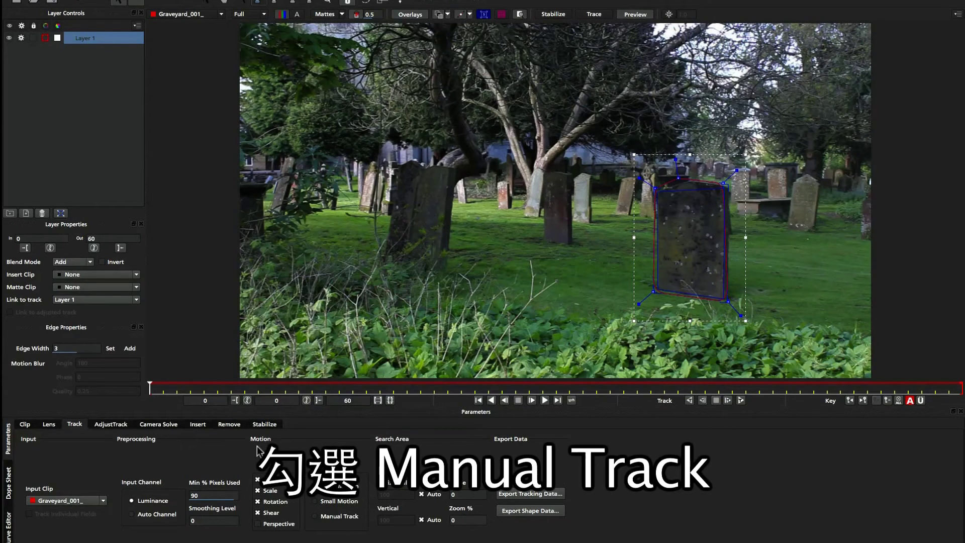
Set the gravestone layer to Manual Track and track forward, stopping at frame 30
left_click(344, 518)
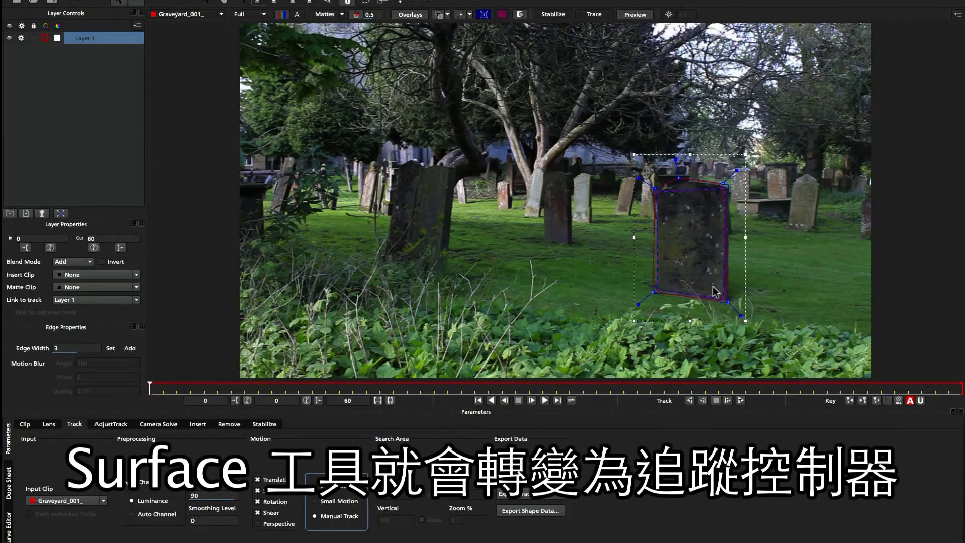
left_click(742, 401)
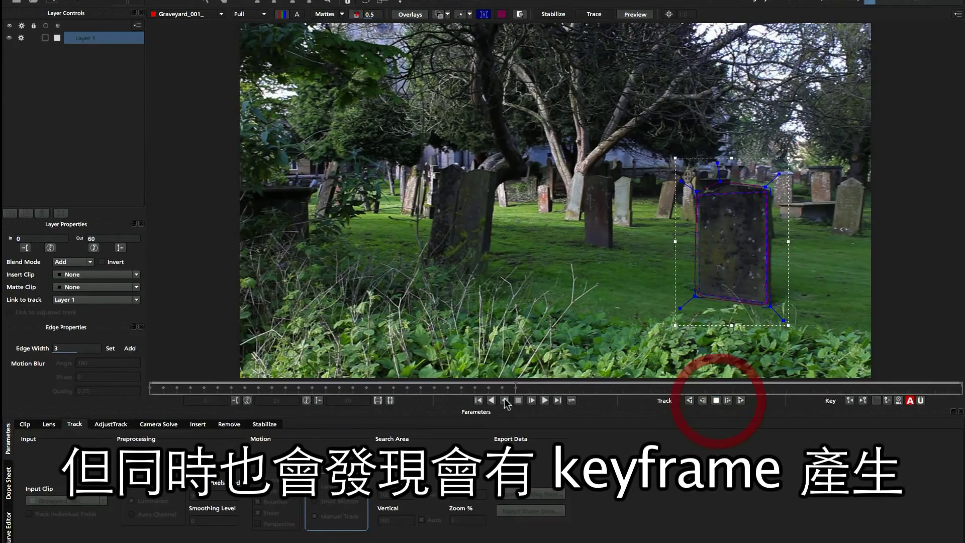
left_click(716, 401)
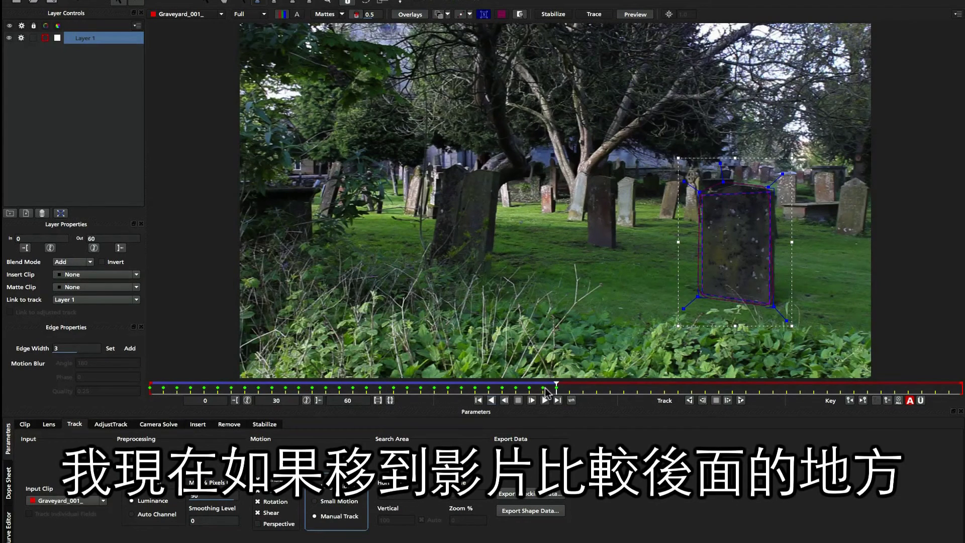
At frame 43, move the surface onto the gravestone to set a manual tracking keyframe, and check the motion at frame 38
left_click_drag(555, 386, 735, 388)
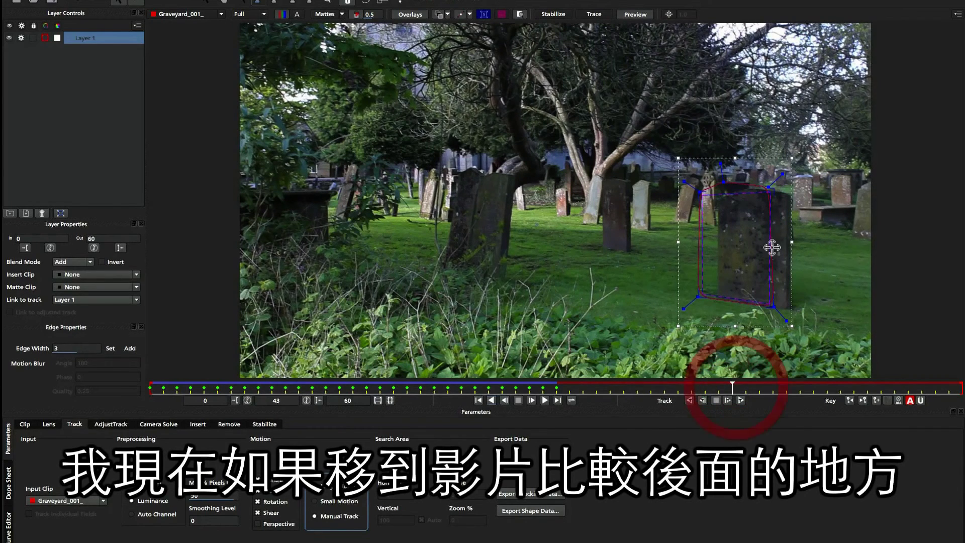
left_click_drag(729, 198, 743, 199)
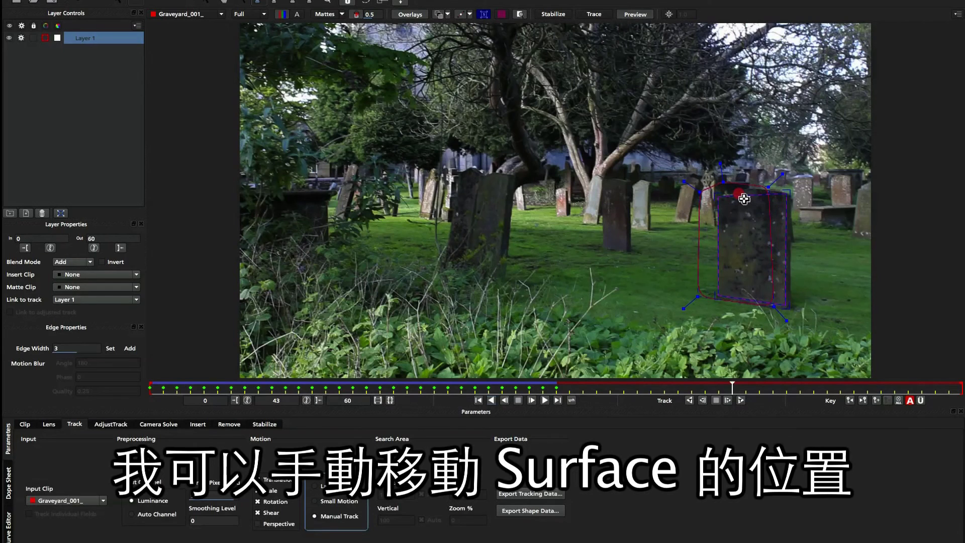
left_click_drag(745, 202, 745, 202)
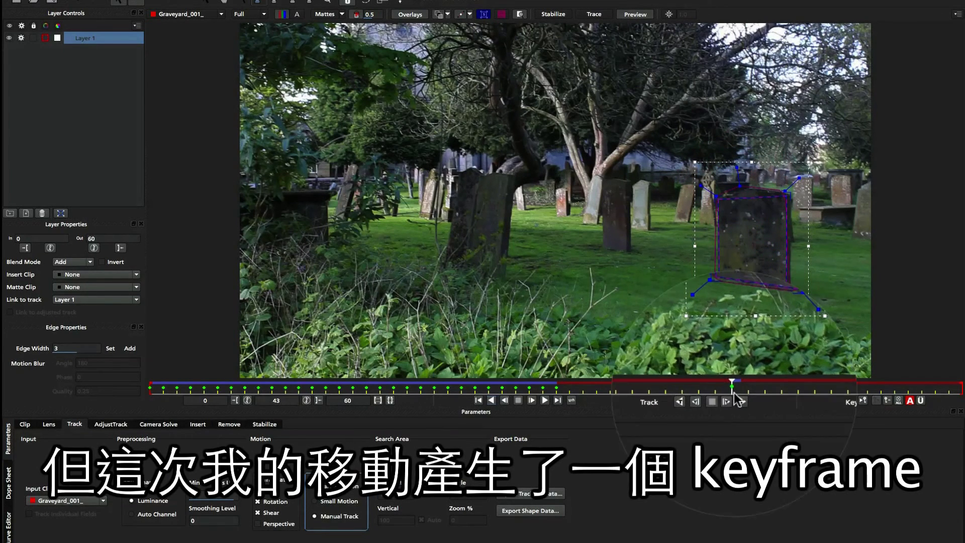
left_click_drag(716, 387, 665, 388)
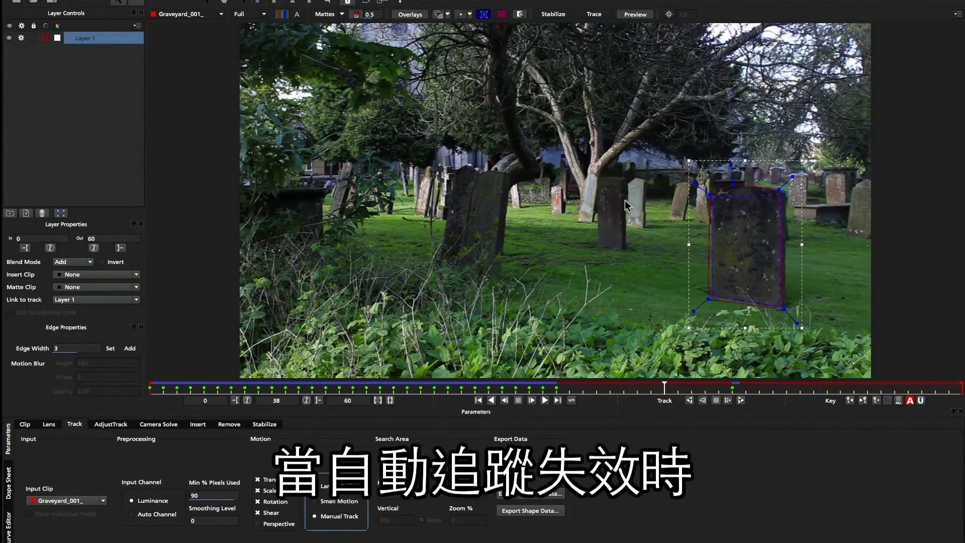